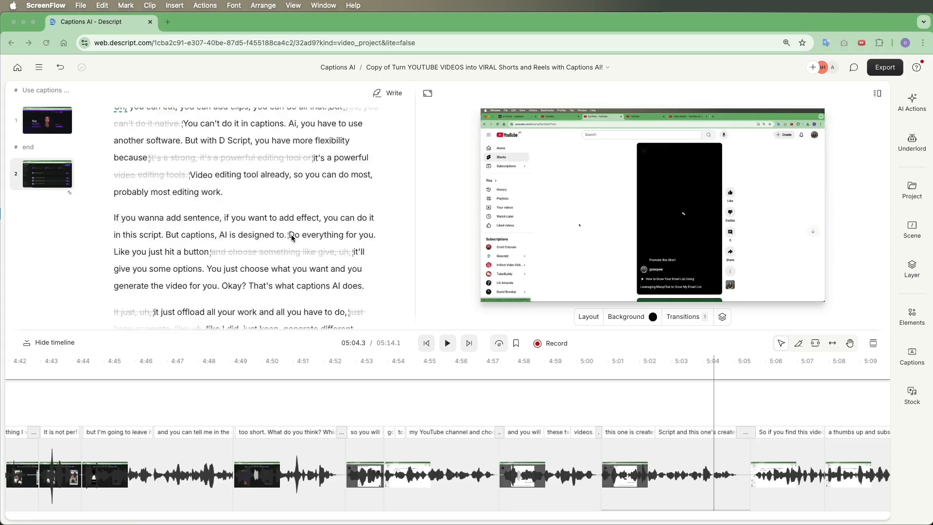
Step: Copy the spoken words "captions. AI" from the sentence "With captions. AI is, you can't customize" in the transcript
{"action": "scroll", "coordinate": [291, 238], "scroll_direction": "up", "scroll_amount": 1}
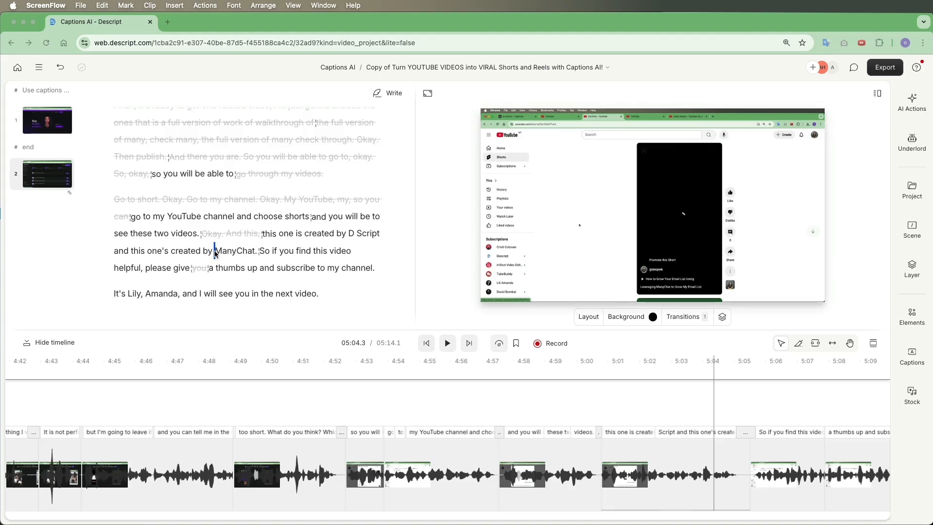
{"action": "scroll", "coordinate": [243, 233], "scroll_direction": "up", "scroll_amount": 10}
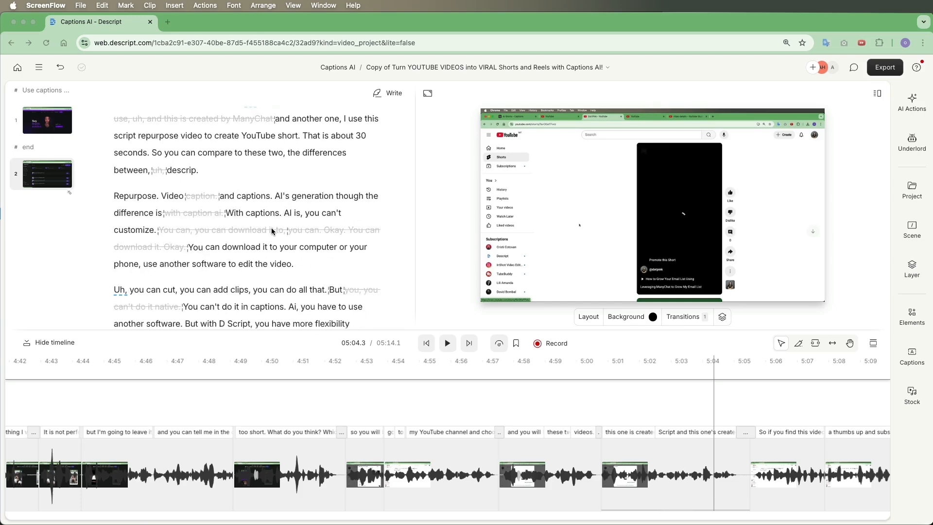
{"action": "scroll", "coordinate": [272, 231], "scroll_direction": "up", "scroll_amount": 8}
{"action": "scroll", "coordinate": [272, 231], "scroll_direction": "down", "scroll_amount": 7}
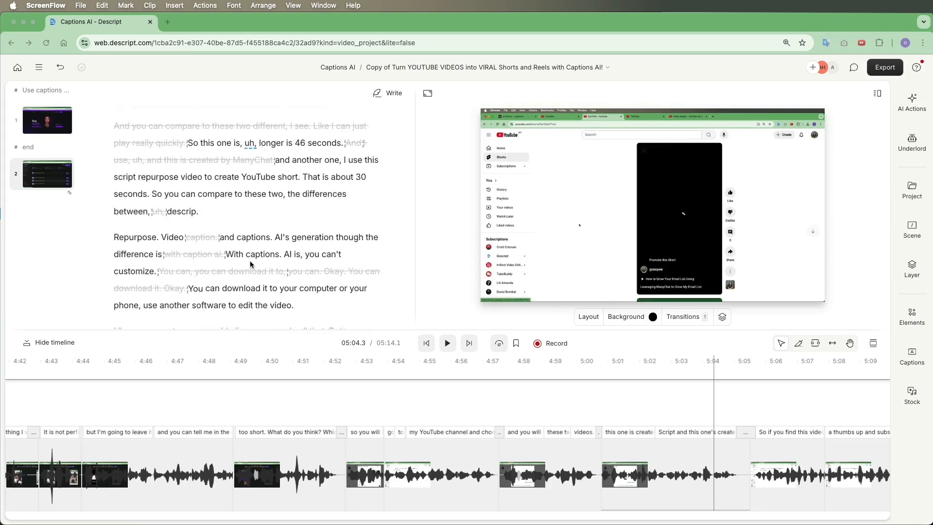
{"action": "left_click", "coordinate": [247, 255]}
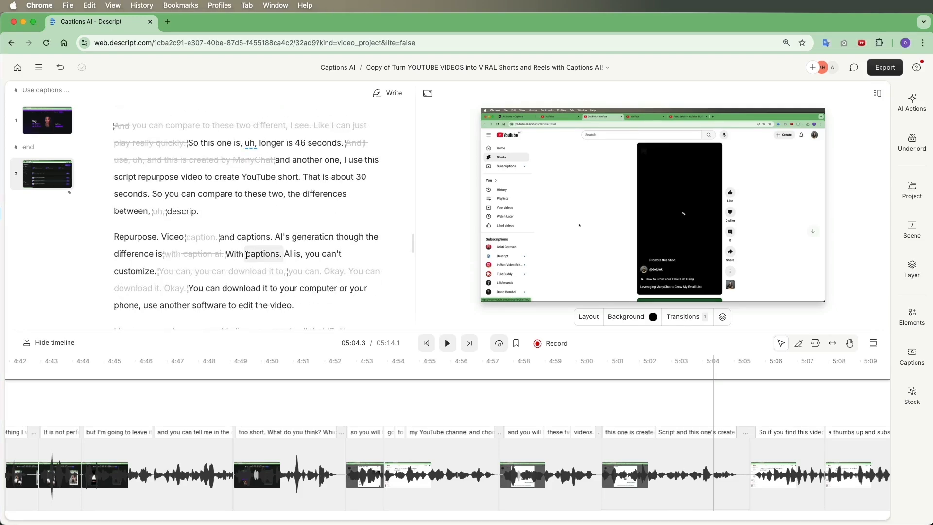
{"action": "left_click", "coordinate": [247, 255]}
{"action": "left_click_drag", "start_coordinate": [247, 255], "coordinate": [291, 254]}
{"action": "key", "text": "super+c"}
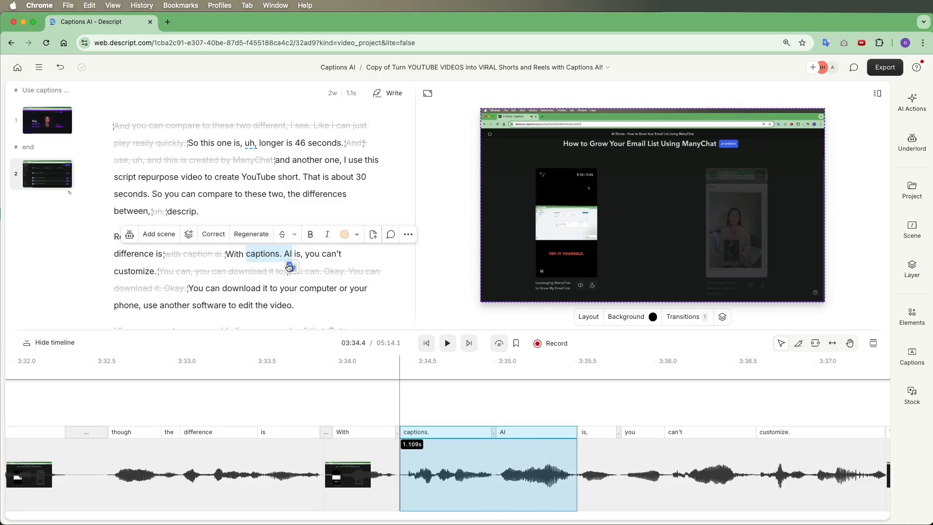
Step: Add scene breaks before and after the word "ManyChat." in the sentence "and this one's created by ManyChat."
{"action": "scroll", "coordinate": [355, 285], "scroll_direction": "down", "scroll_amount": 15}
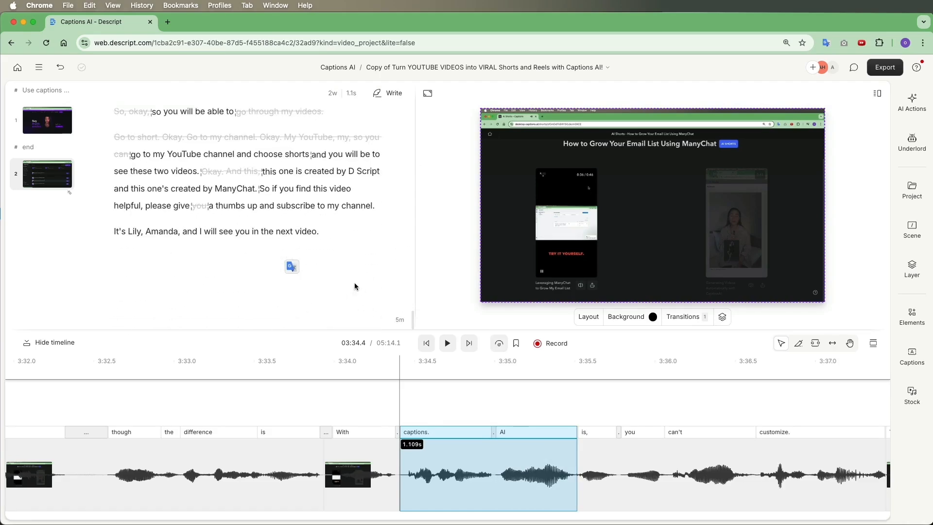
{"action": "scroll", "coordinate": [321, 282], "scroll_direction": "up", "scroll_amount": 2}
{"action": "left_click", "coordinate": [218, 226]}
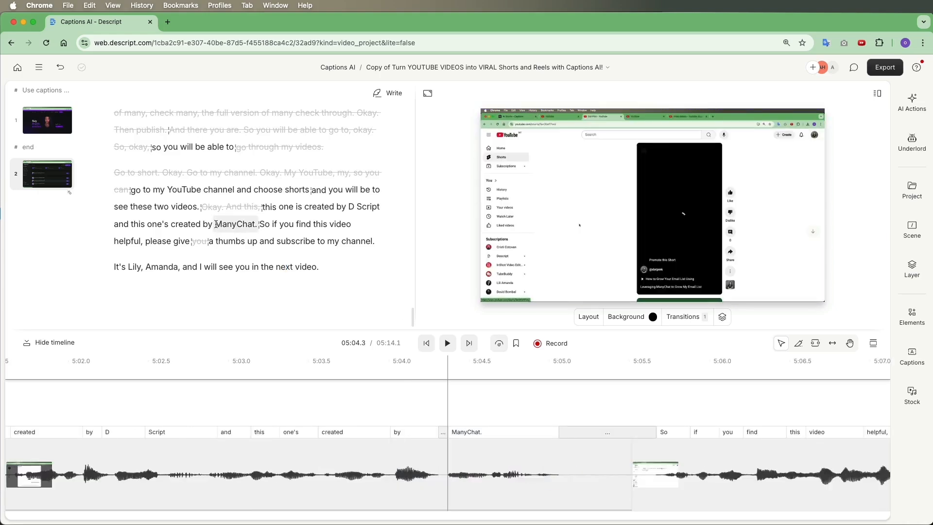
{"action": "key", "text": "slash"}
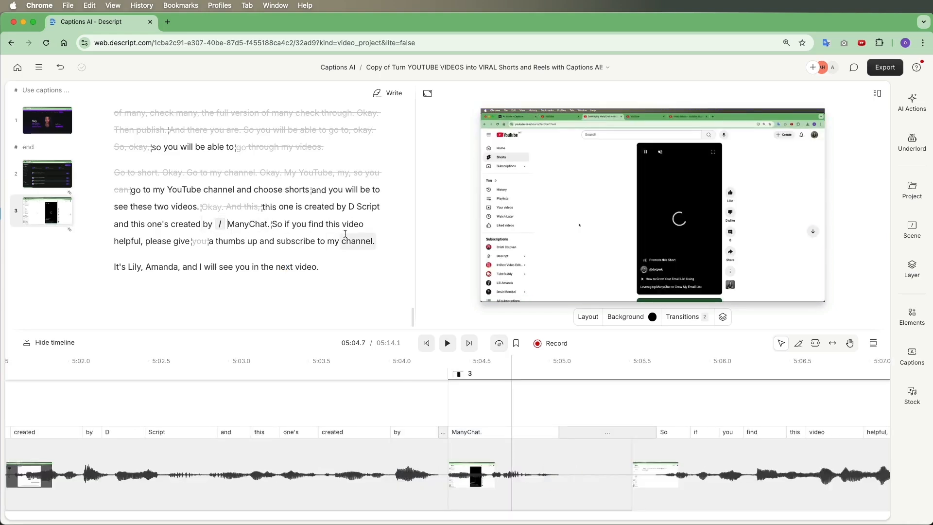
{"action": "left_click", "coordinate": [273, 224]}
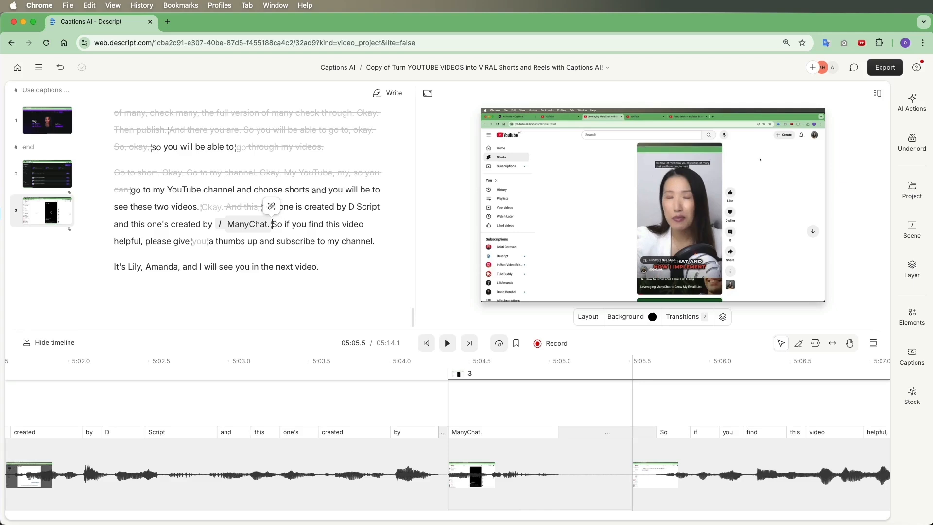
{"action": "key", "text": "slash"}
Step: Paste the copied "captions. AI" clip before "ManyChat." and move it out of the script onto a layer above scene 3
{"action": "left_click", "coordinate": [226, 224]}
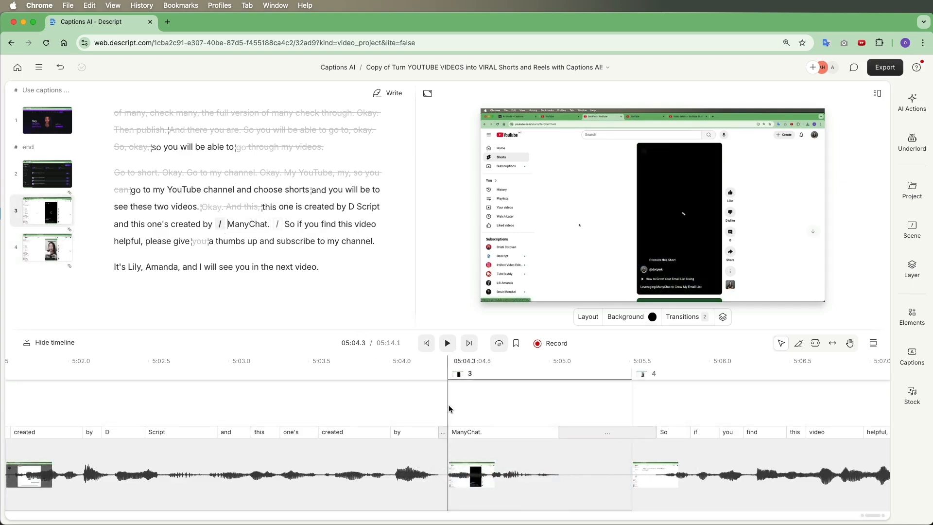
{"action": "key", "text": "super+v"}
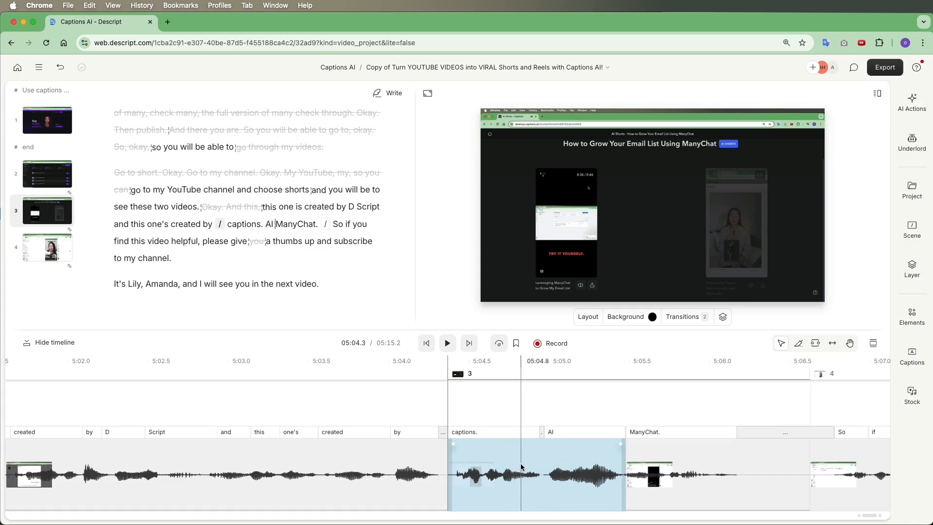
{"action": "left_click_drag", "start_coordinate": [521, 467], "coordinate": [526, 393]}
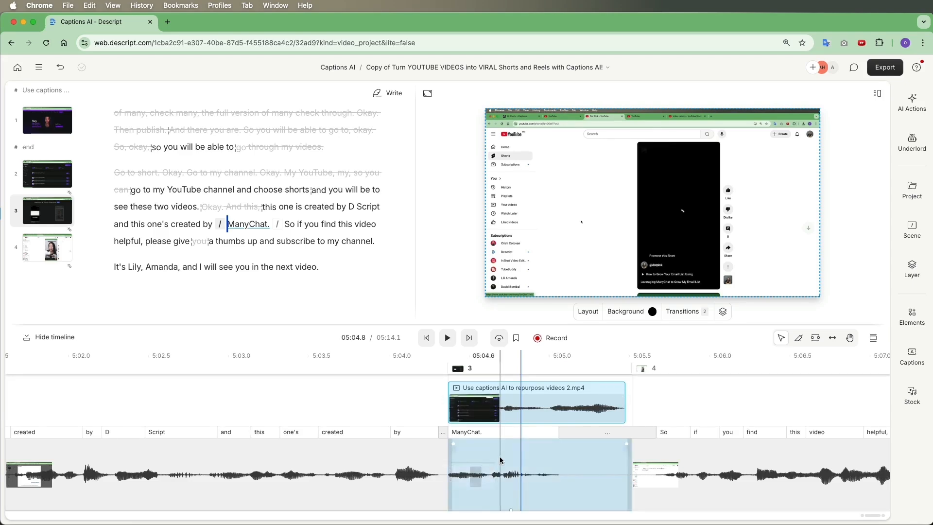
Step: Add a volume keyframe to the original "ManyChat." script clip and lower its volume all the way to mute it
{"action": "left_click", "coordinate": [515, 409]}
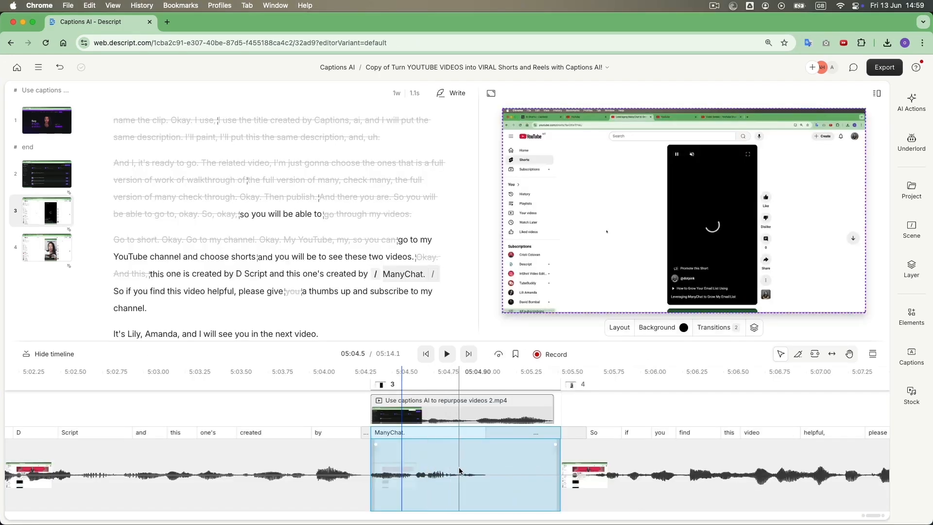
{"action": "right_click", "coordinate": [459, 470]}
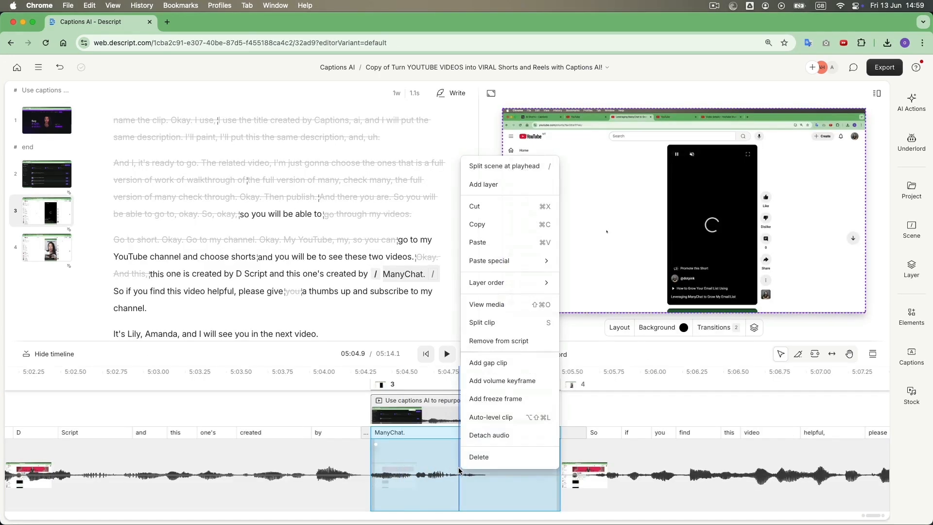
{"action": "left_click", "coordinate": [498, 385]}
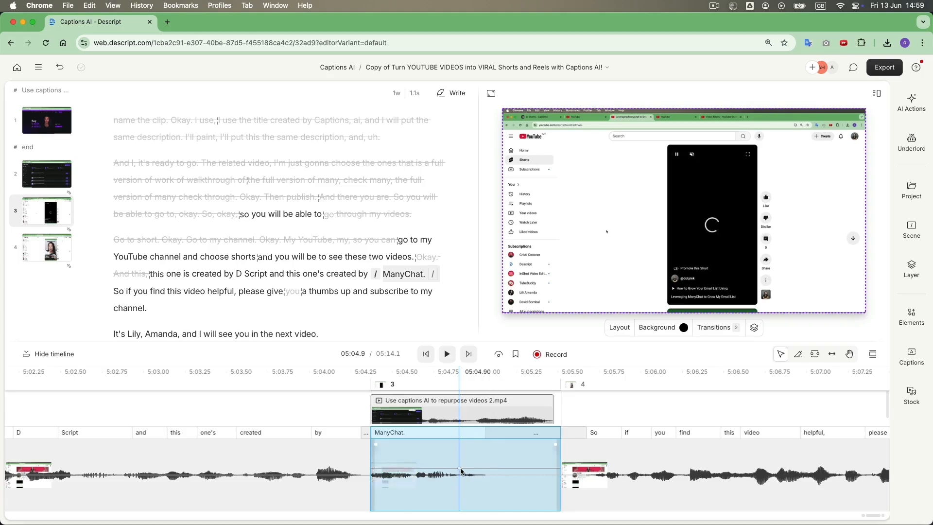
{"action": "left_click_drag", "start_coordinate": [461, 470], "coordinate": [466, 511]}
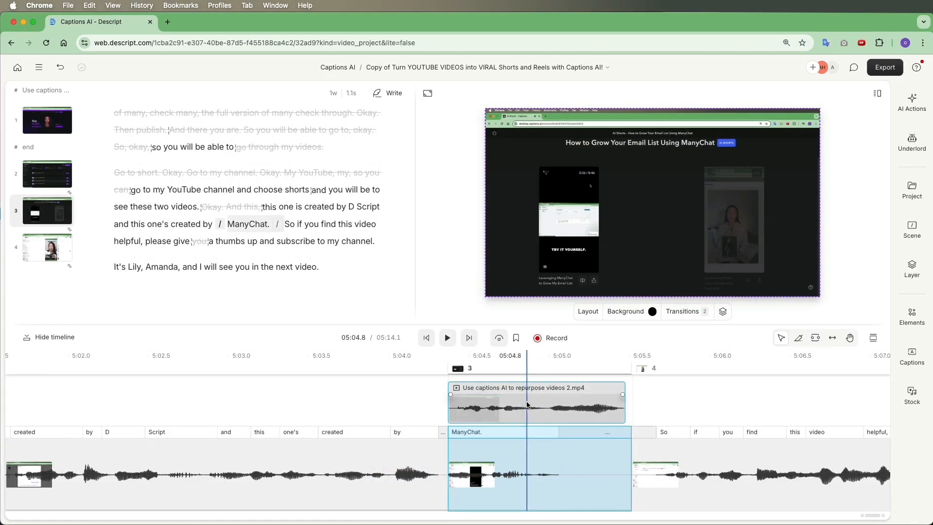
Step: Send the "Use captions AI to repurpose videos 2.mp4" layer in scene 3 backward, behind the original video, and select the script clip
{"action": "left_click", "coordinate": [563, 406]}
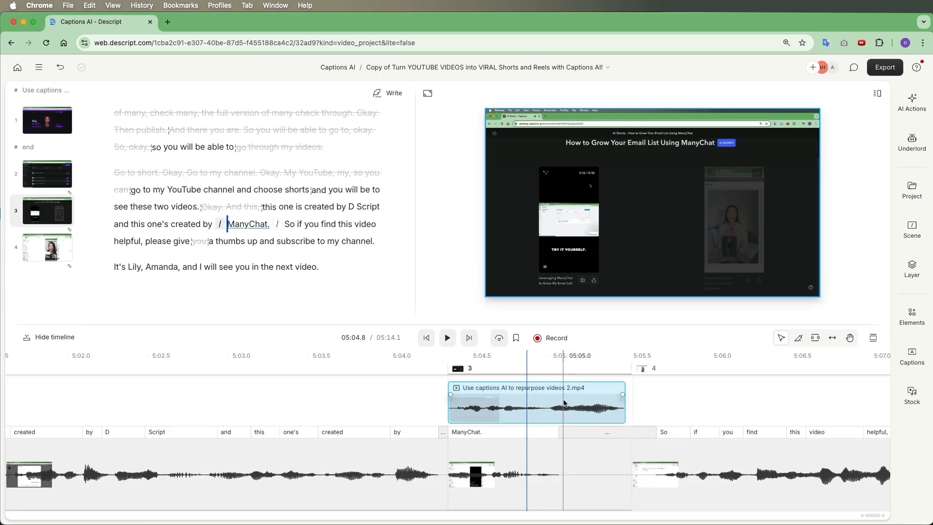
{"action": "right_click", "coordinate": [536, 399]}
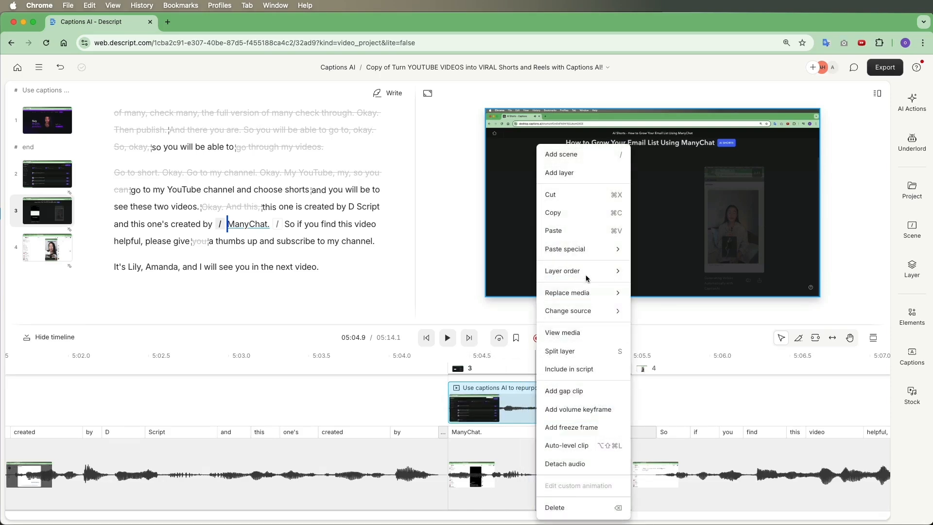
{"action": "mouse_move", "coordinate": [587, 276]}
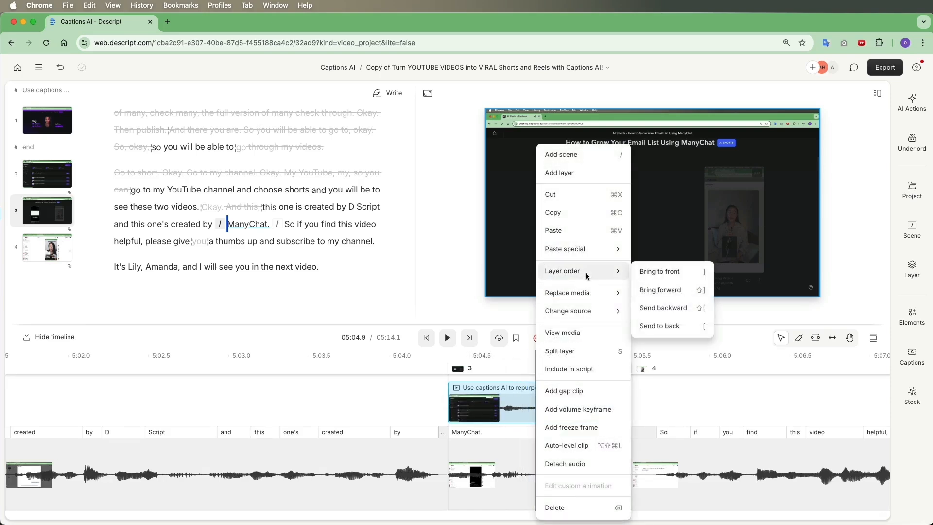
{"action": "left_click", "coordinate": [663, 304]}
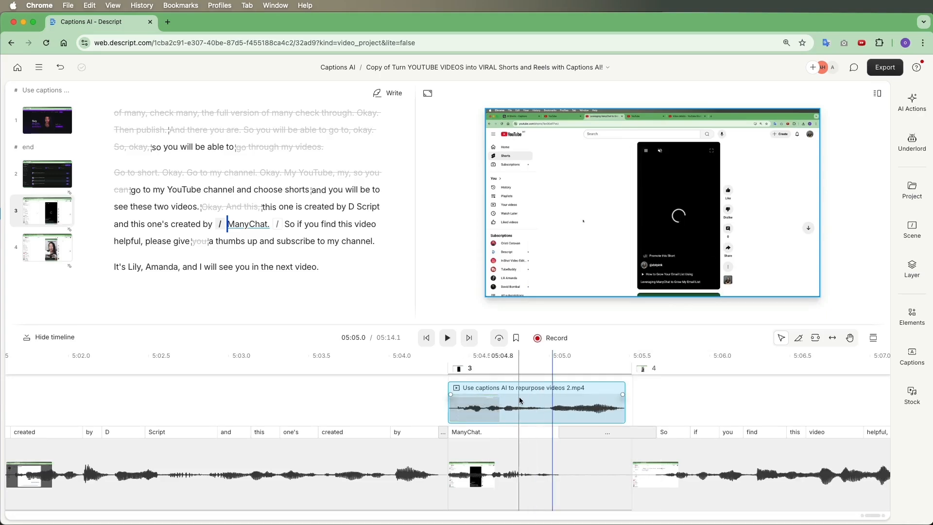
{"action": "left_click", "coordinate": [529, 490]}
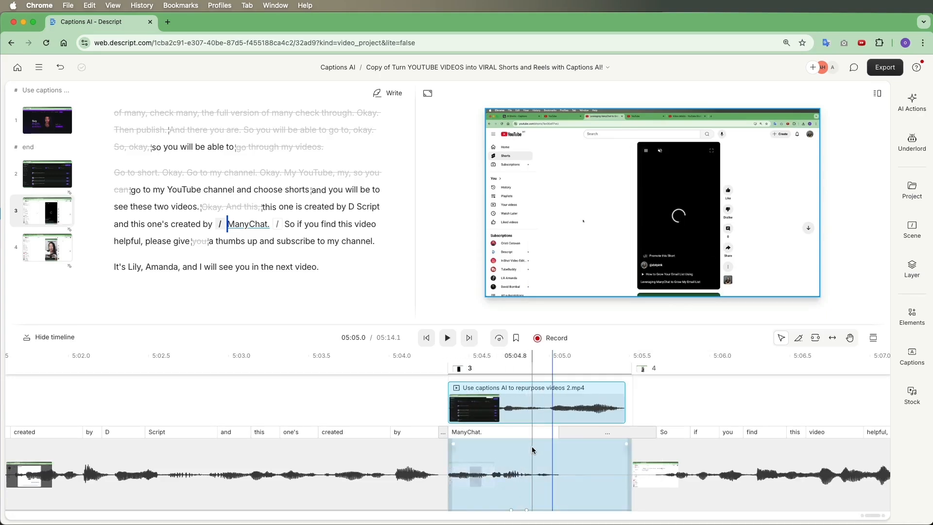
{"action": "left_click", "coordinate": [540, 464]}
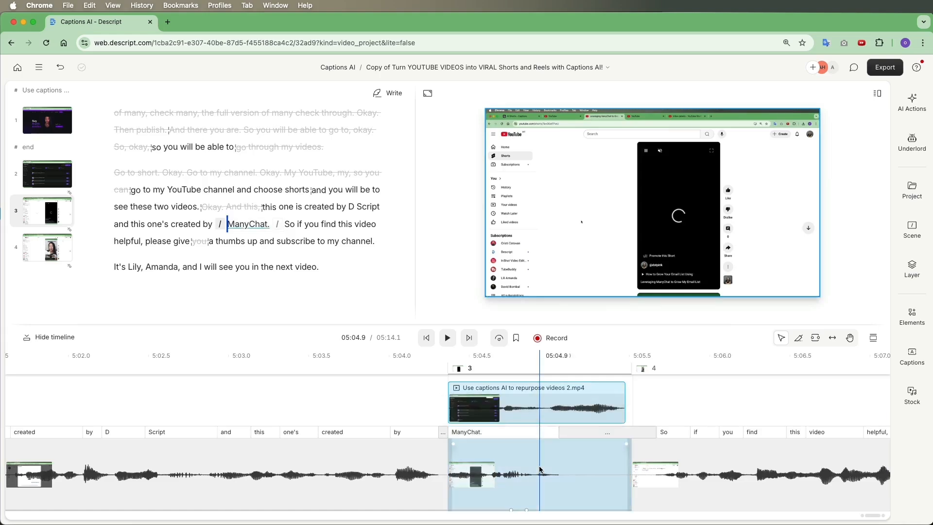
{"action": "left_click", "coordinate": [540, 469]}
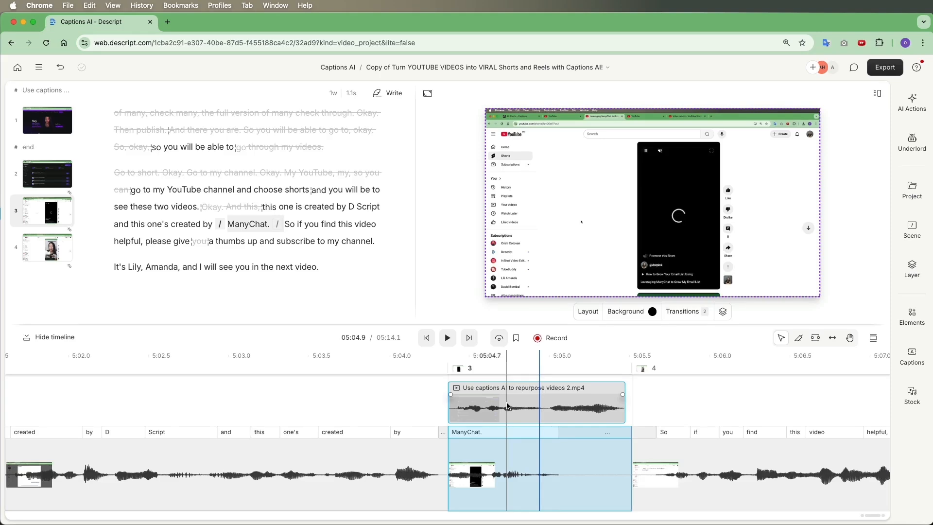
Step: Play back the sentence "and this one's created by" through scene 3 to check the replaced words
{"action": "scroll", "coordinate": [118, 186], "scroll_direction": "down", "scroll_amount": 1}
{"action": "left_click", "coordinate": [118, 186]}
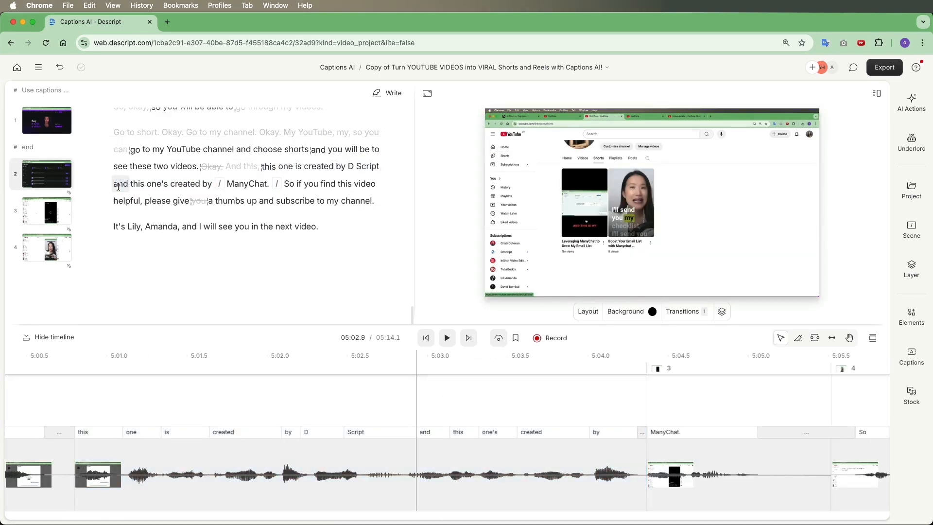
{"action": "key", "text": "space"}
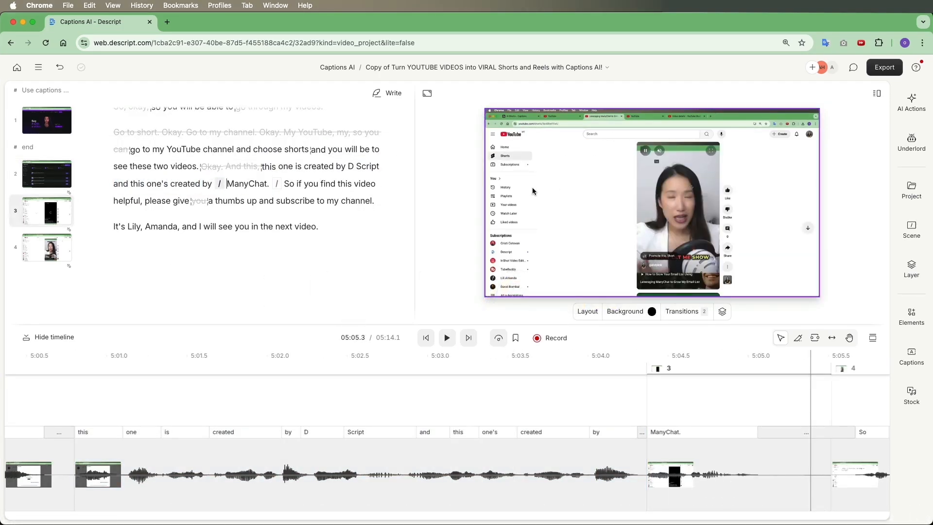
{"action": "left_click", "coordinate": [129, 184]}
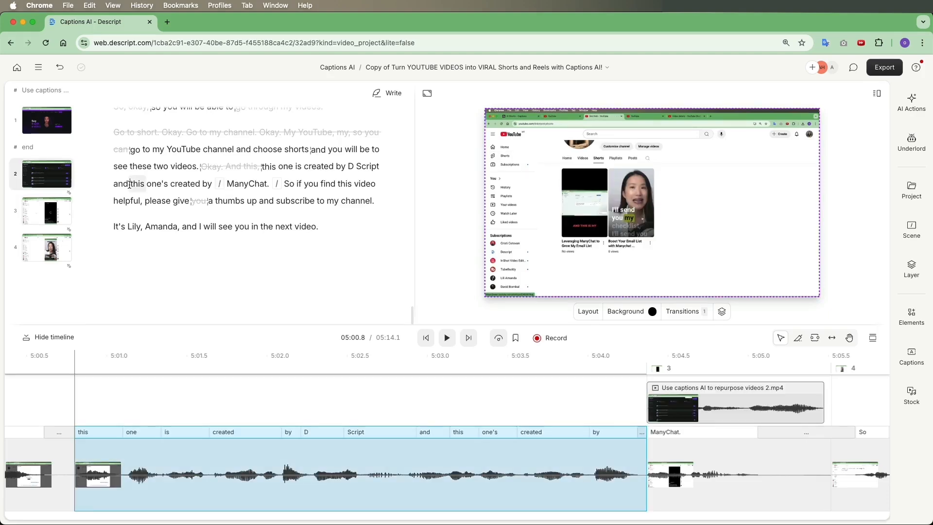
{"action": "key", "text": "space"}
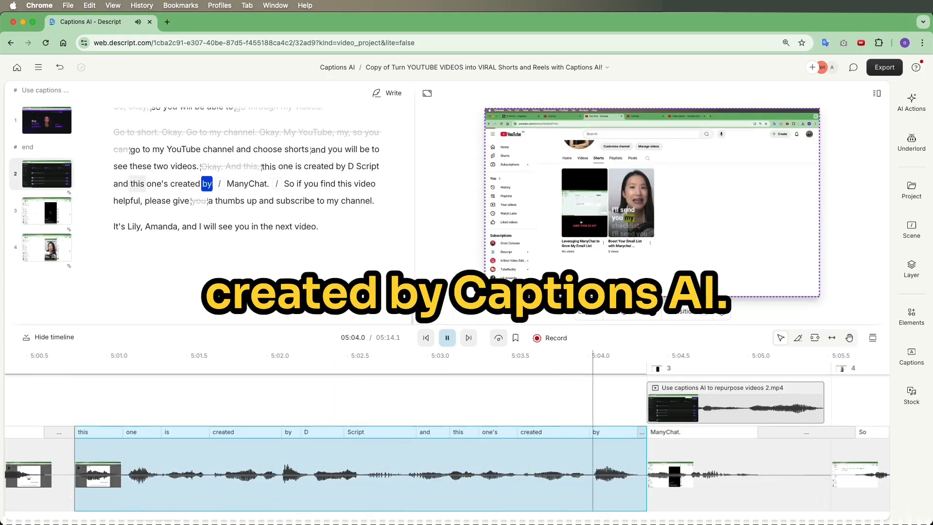
Step: Add a volume keyframe to the "Use captions AI to repurpose videos 2.mp4" layer clip and raise it to +2.8 dB
{"action": "left_click", "coordinate": [360, 408]}
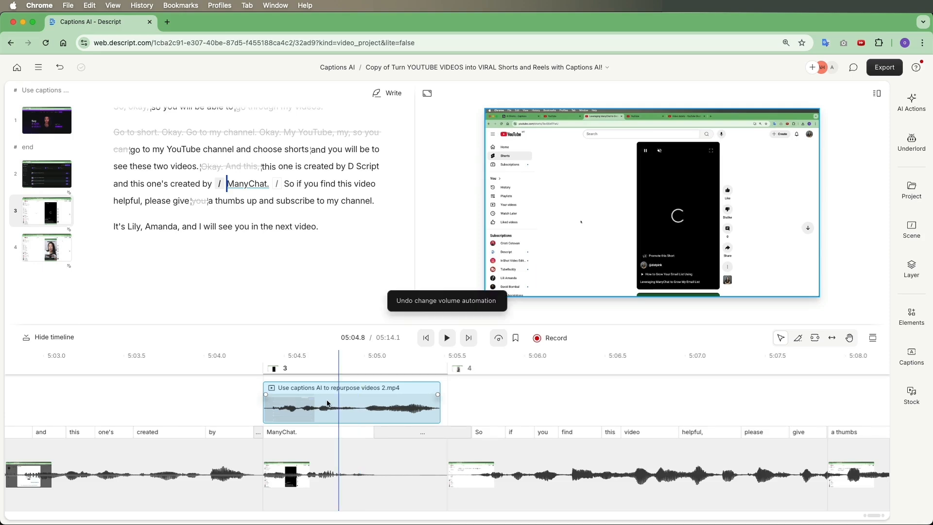
{"action": "right_click", "coordinate": [329, 402]}
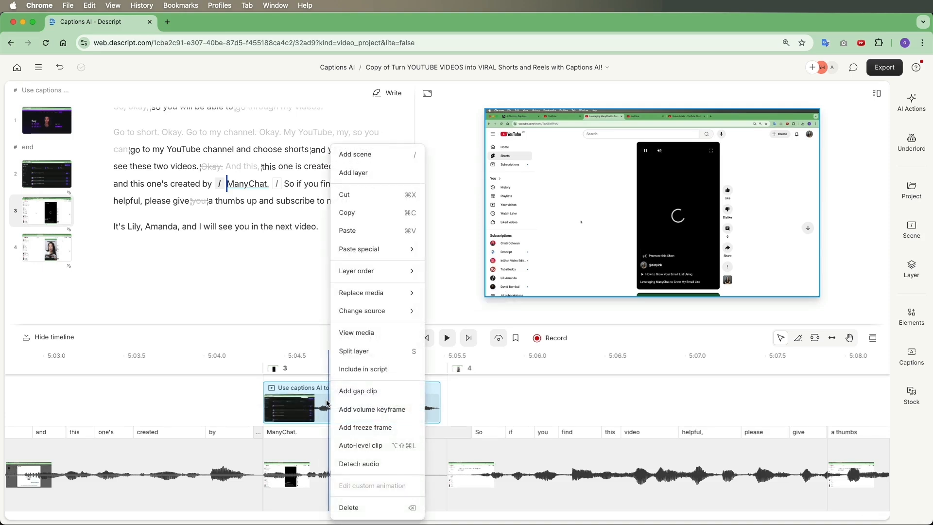
{"action": "left_click", "coordinate": [352, 410]}
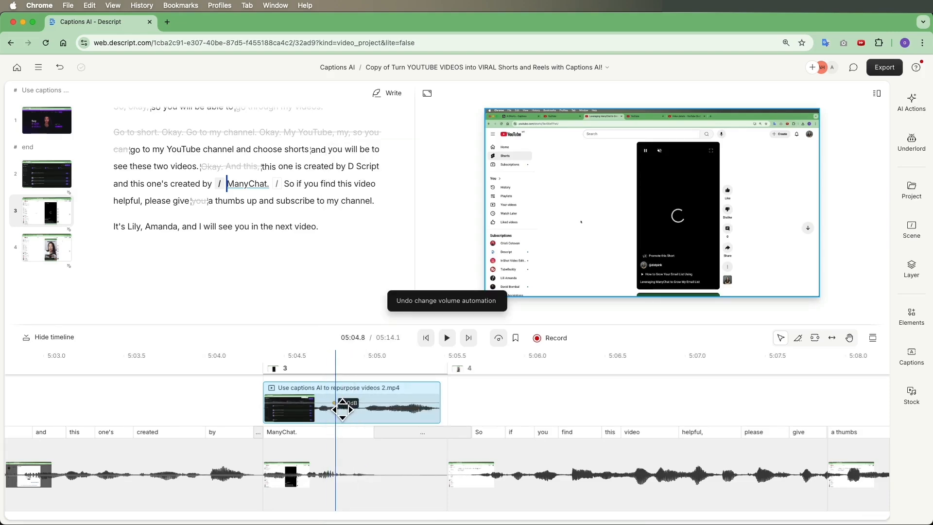
{"action": "left_click_drag", "start_coordinate": [342, 410], "coordinate": [343, 406]}
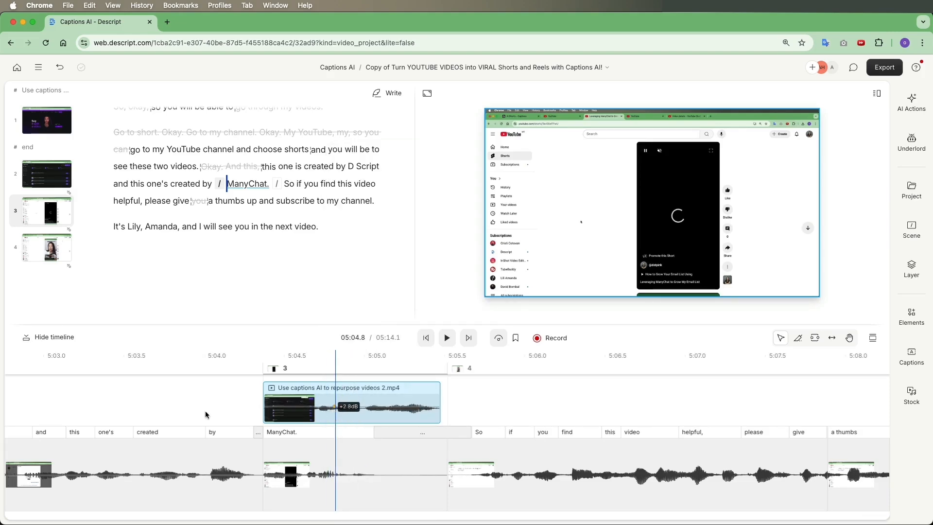
Step: Replay the passage from "this one's created by" through scene 3 to check the layer clip's adjusted volume
{"action": "left_click", "coordinate": [103, 400]}
{"action": "key", "text": "space"}
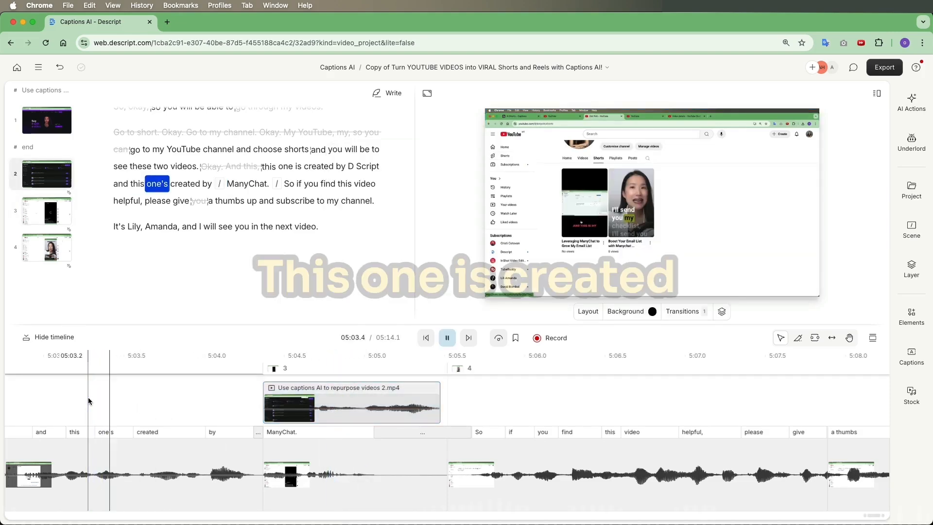
{"action": "left_click", "coordinate": [328, 414]}
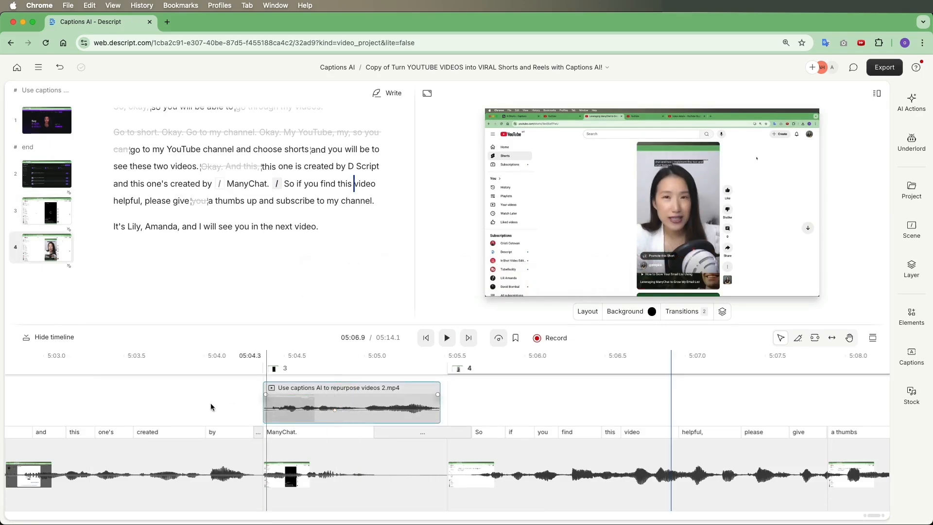
{"action": "left_click", "coordinate": [75, 402]}
{"action": "key", "text": "space"}
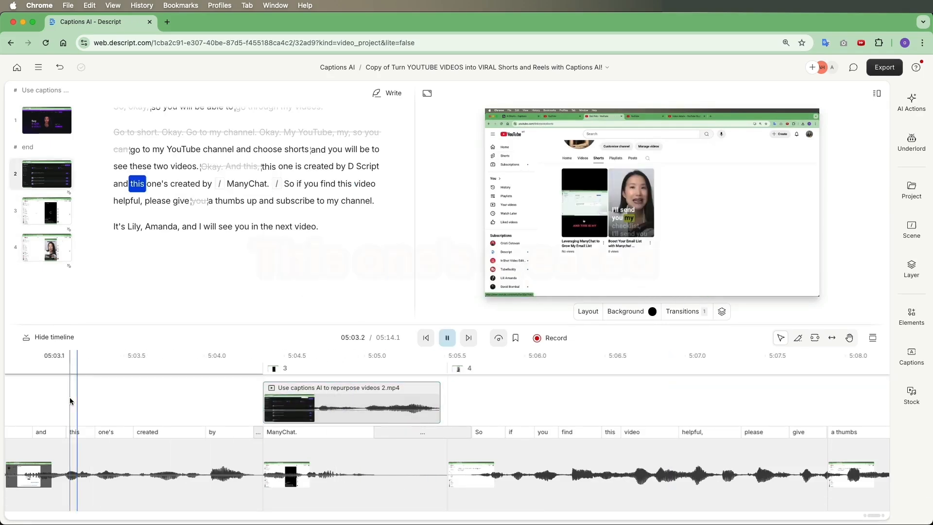
{"action": "key", "text": "space"}
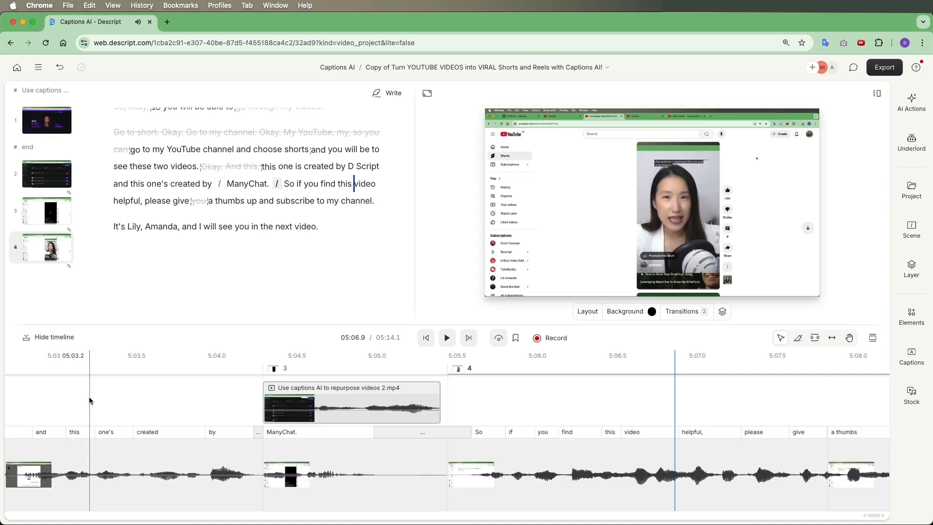